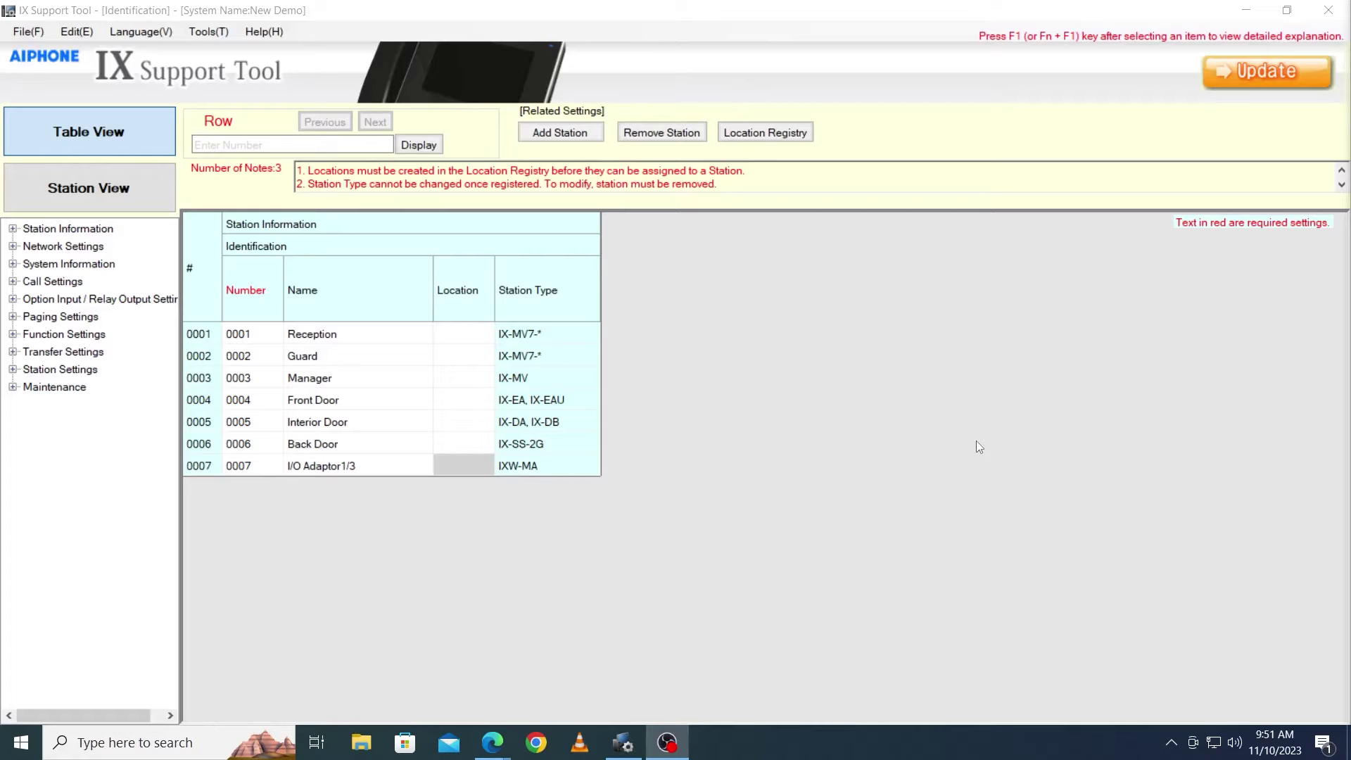
- Open the Network Camera Registry through System Information > Address Book > Network Camera List
left_click(13, 265)
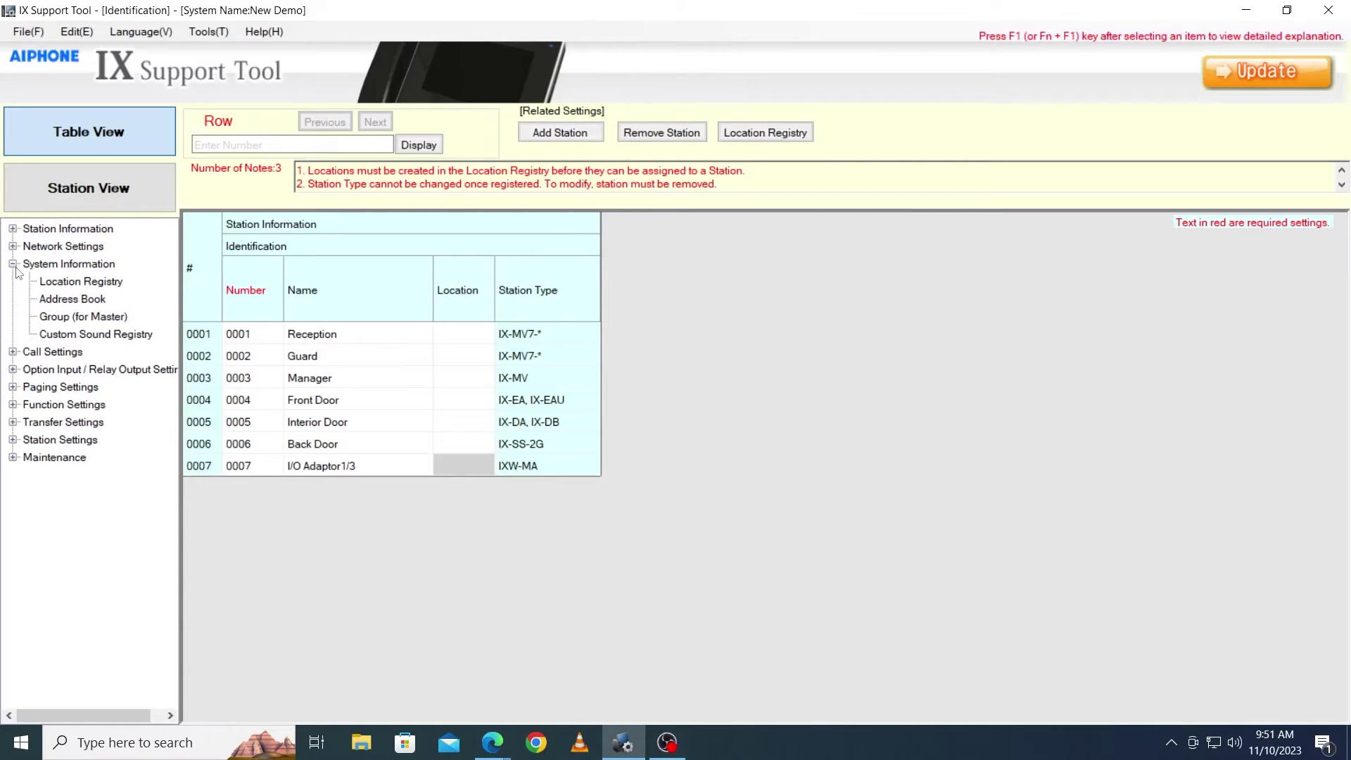
left_click(56, 299)
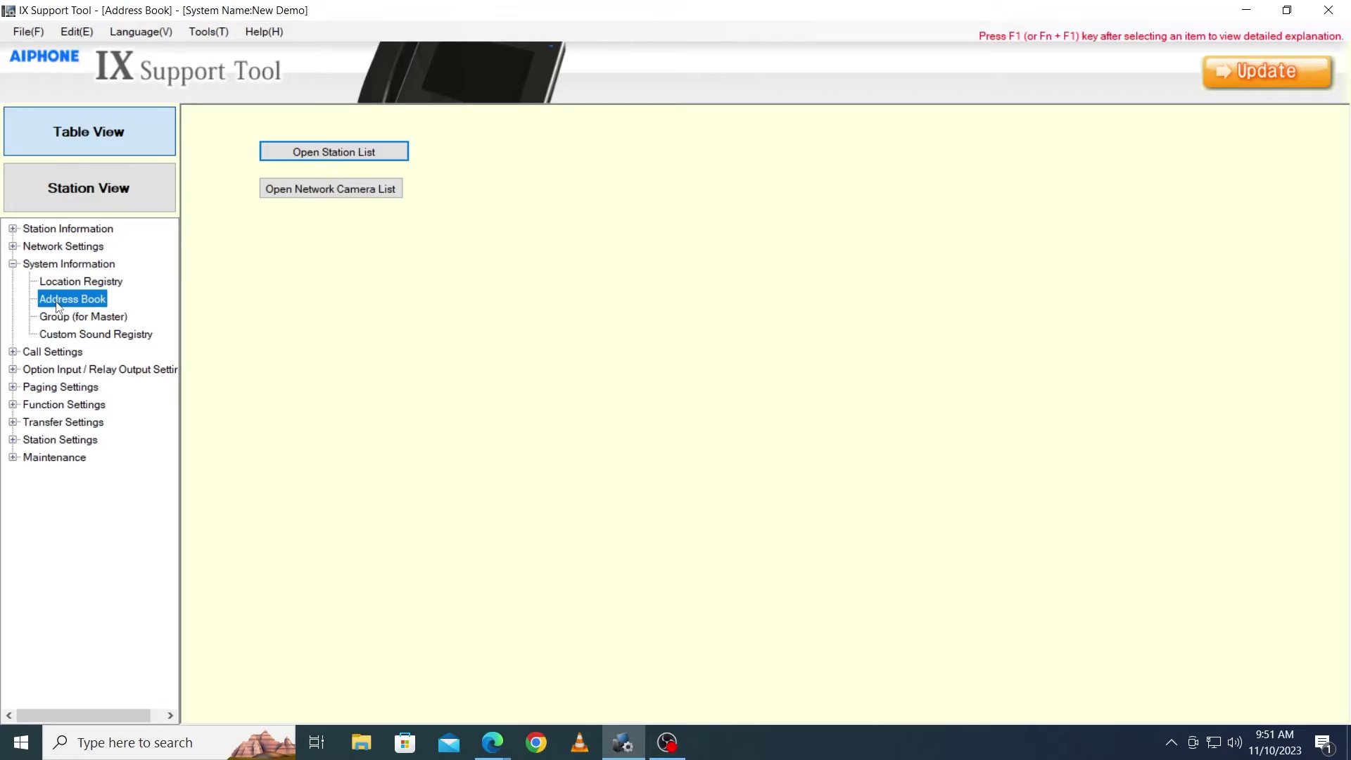
left_click(289, 188)
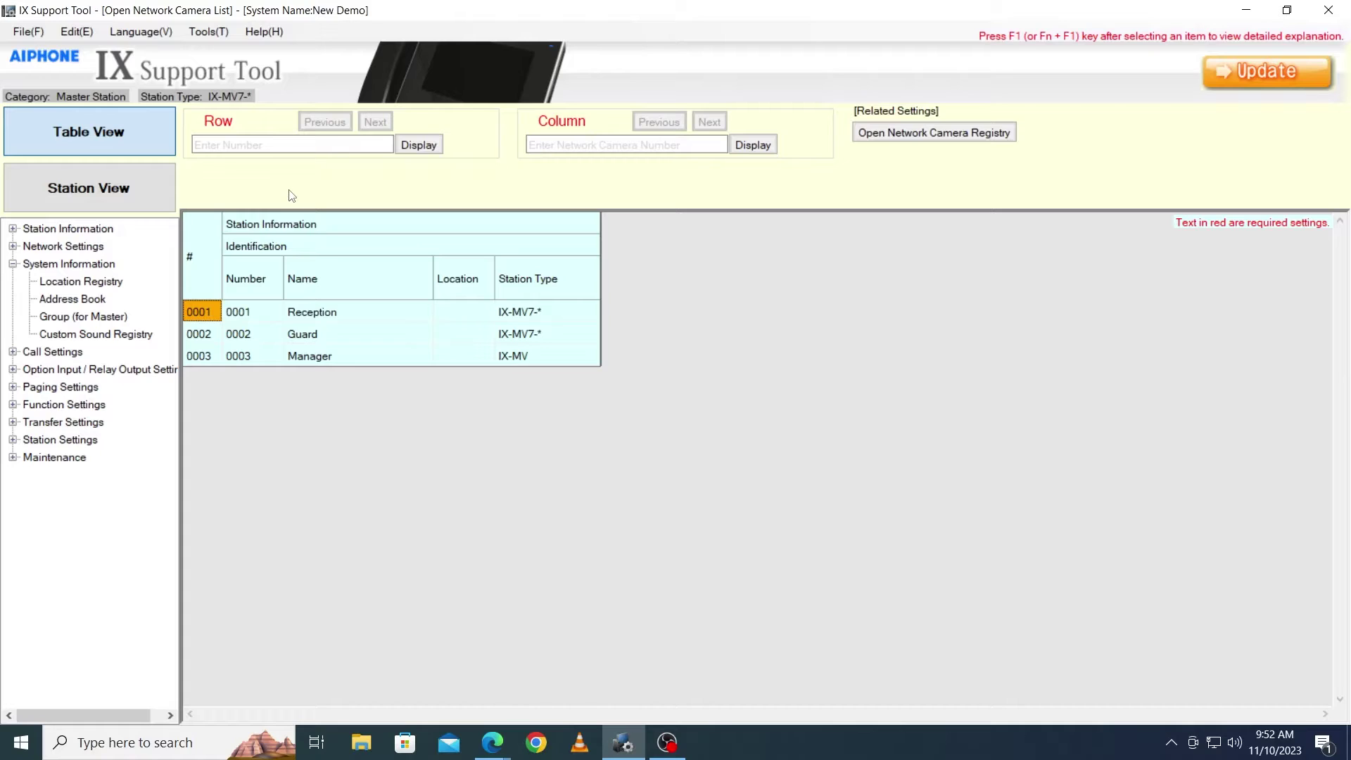
left_click(925, 136)
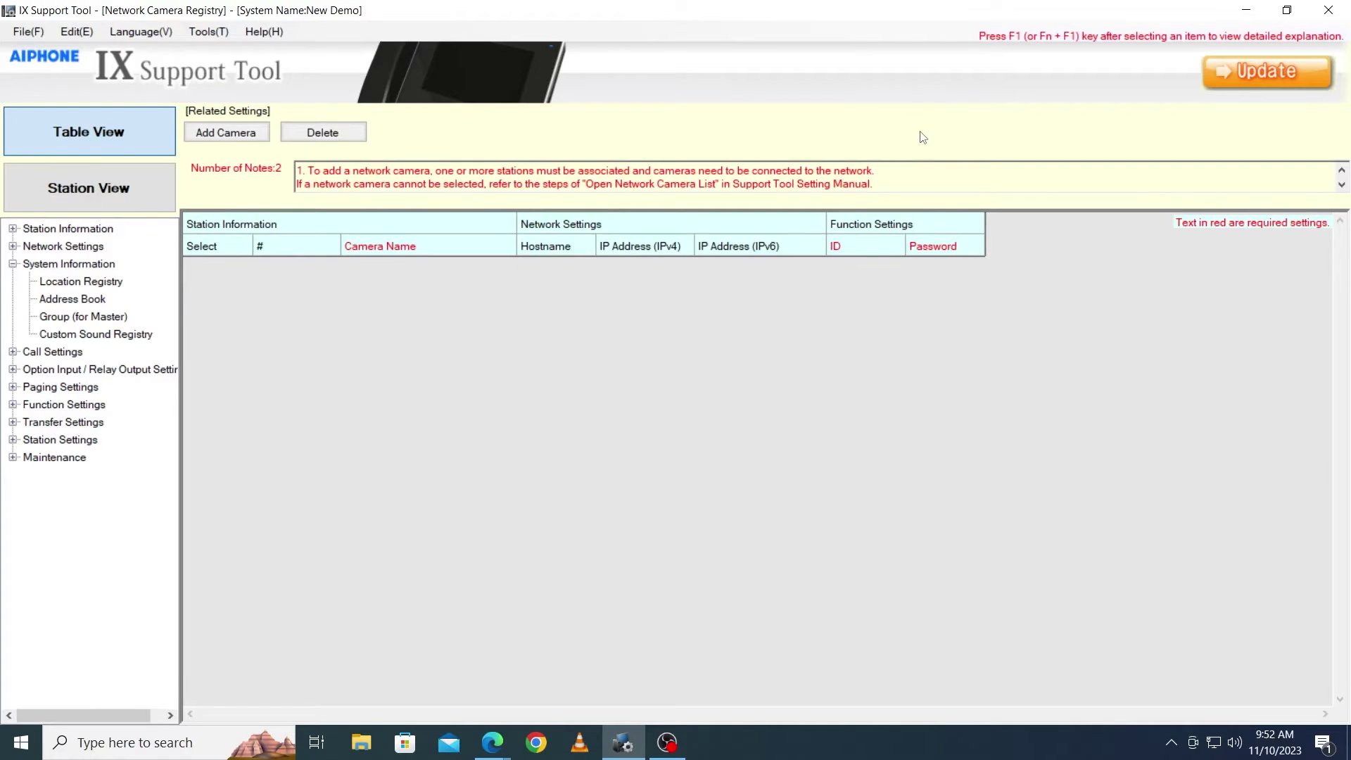
- Start adding a camera, cancel the network search, and select the Panasonic_WV-S2136L row
left_click(218, 134)
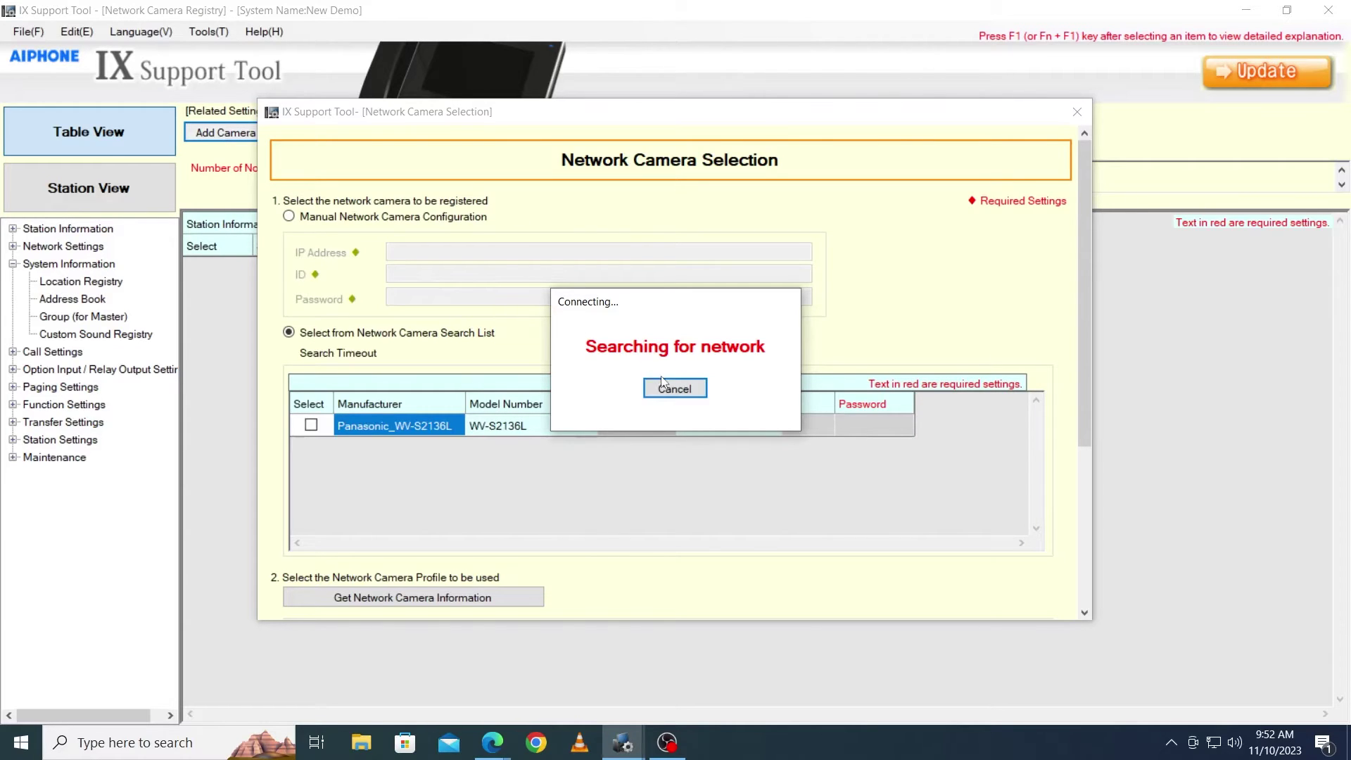
left_click(679, 392)
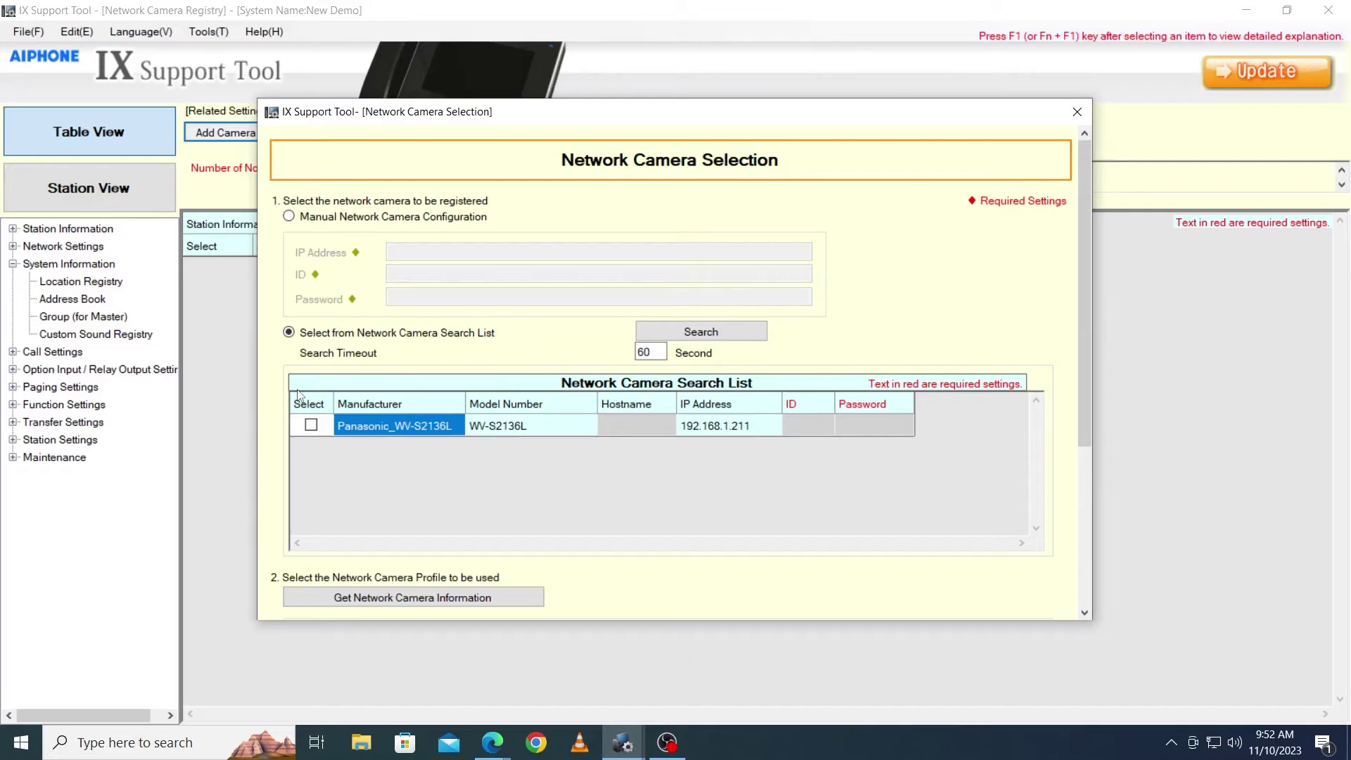
left_click(311, 425)
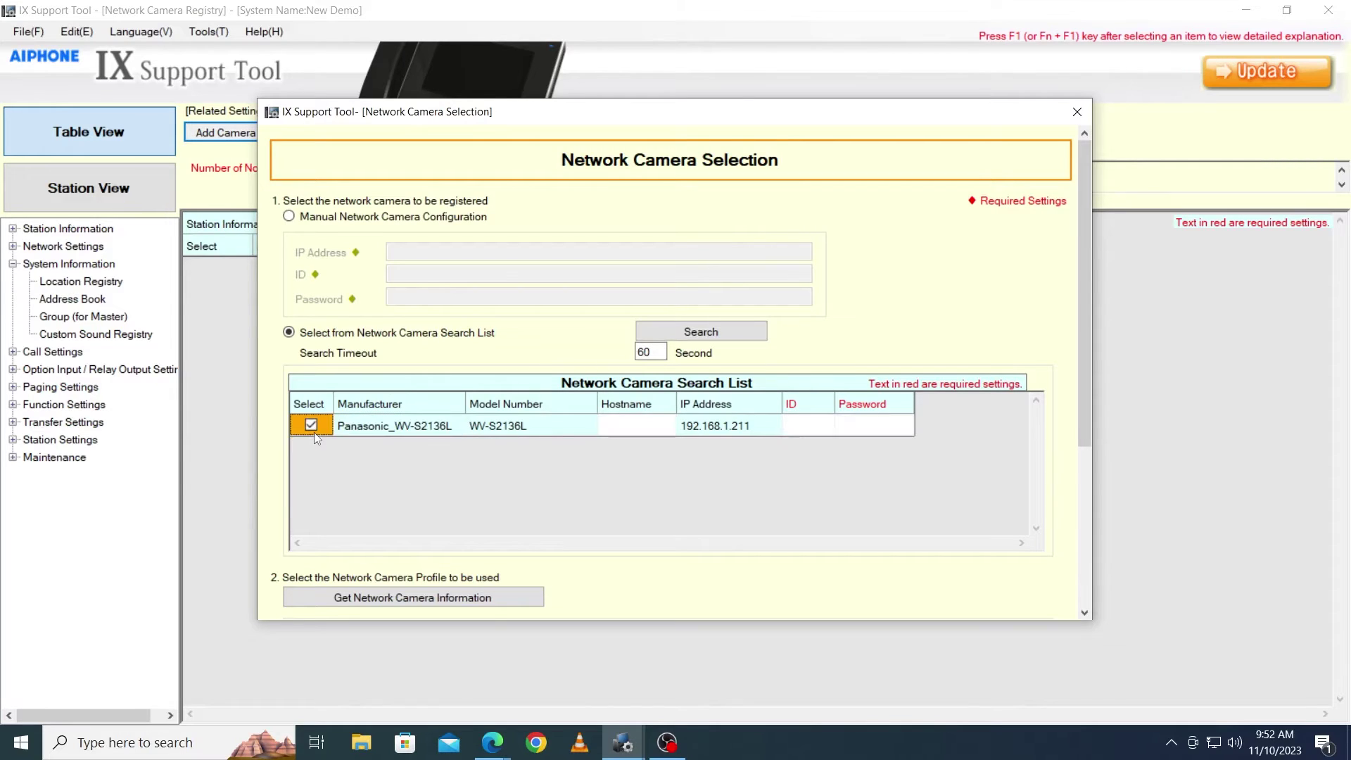
- Enter the camera's login ID and password, fetch its profiles, and register it with def_profile5
left_click(807, 425)
key("Tab")
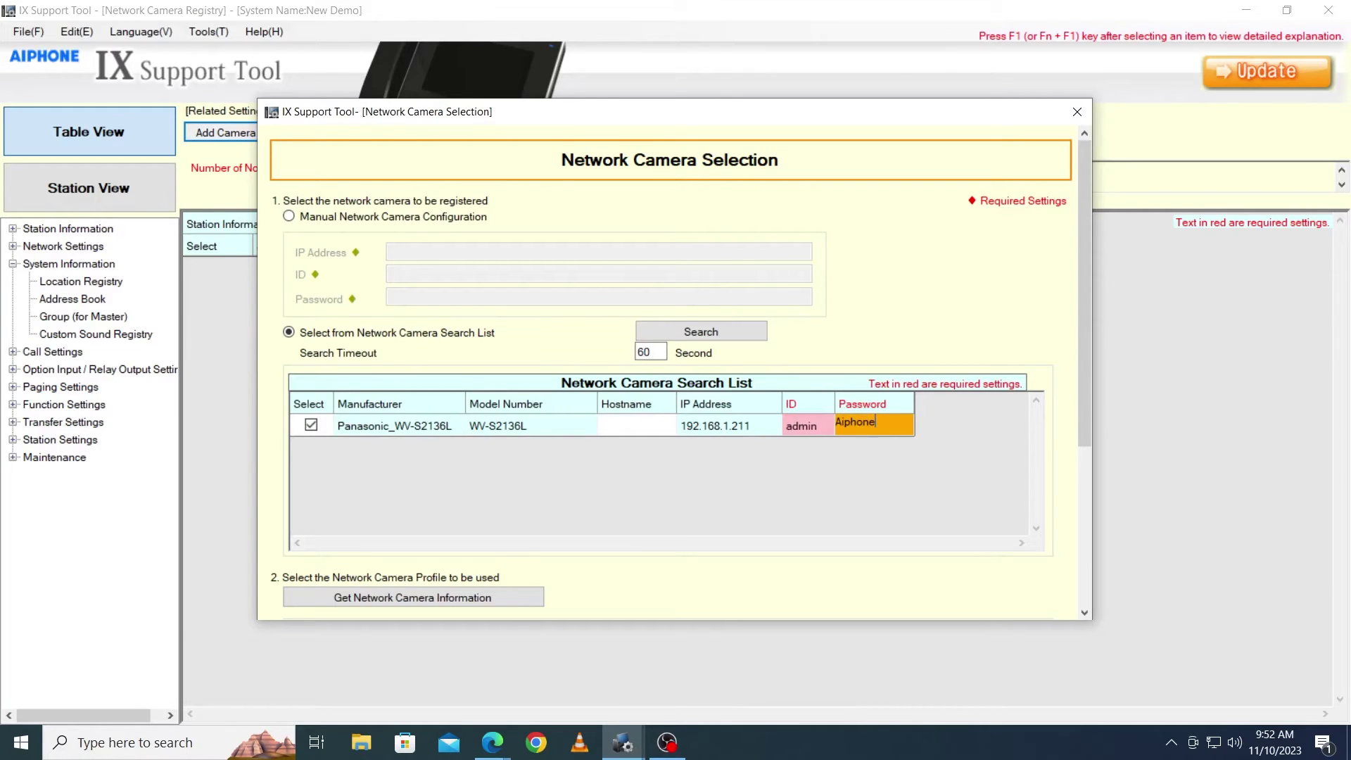
left_click(1089, 458)
left_click(486, 343)
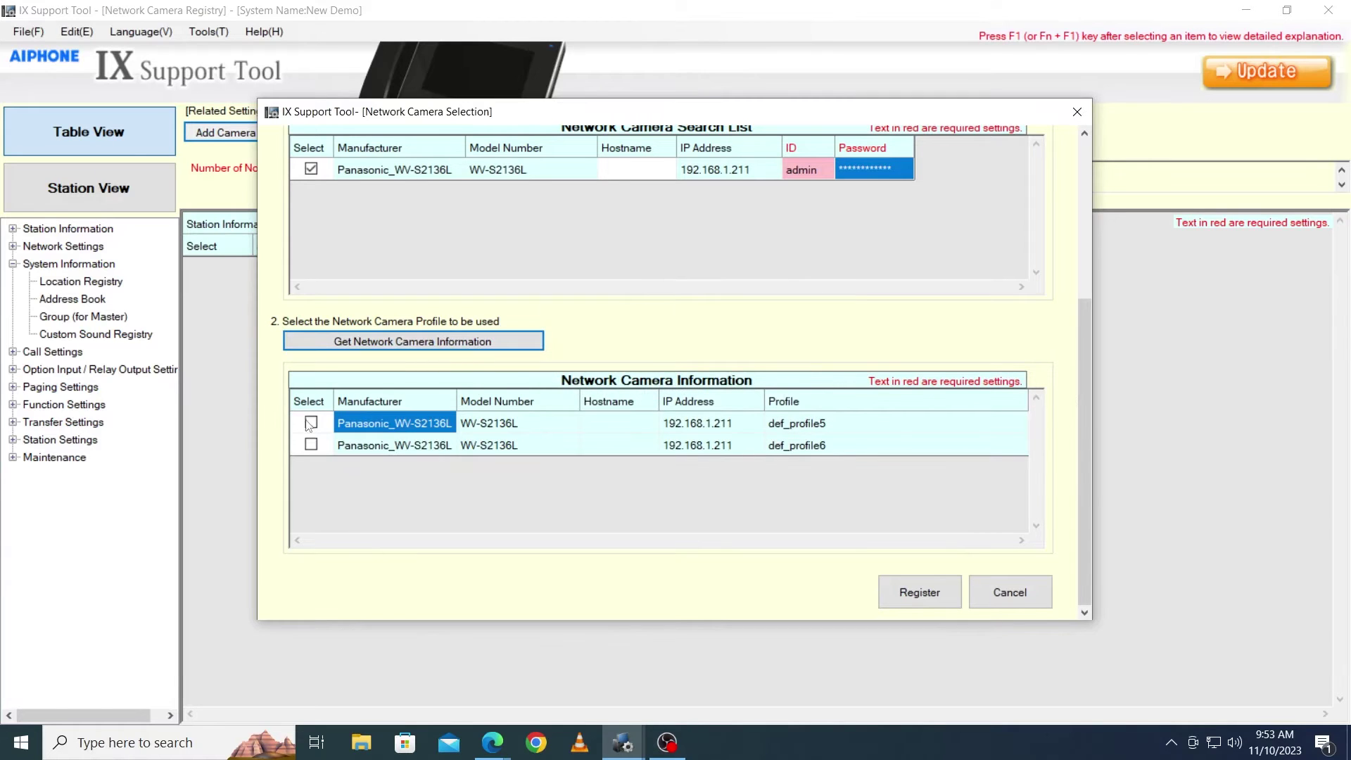
left_click(311, 423)
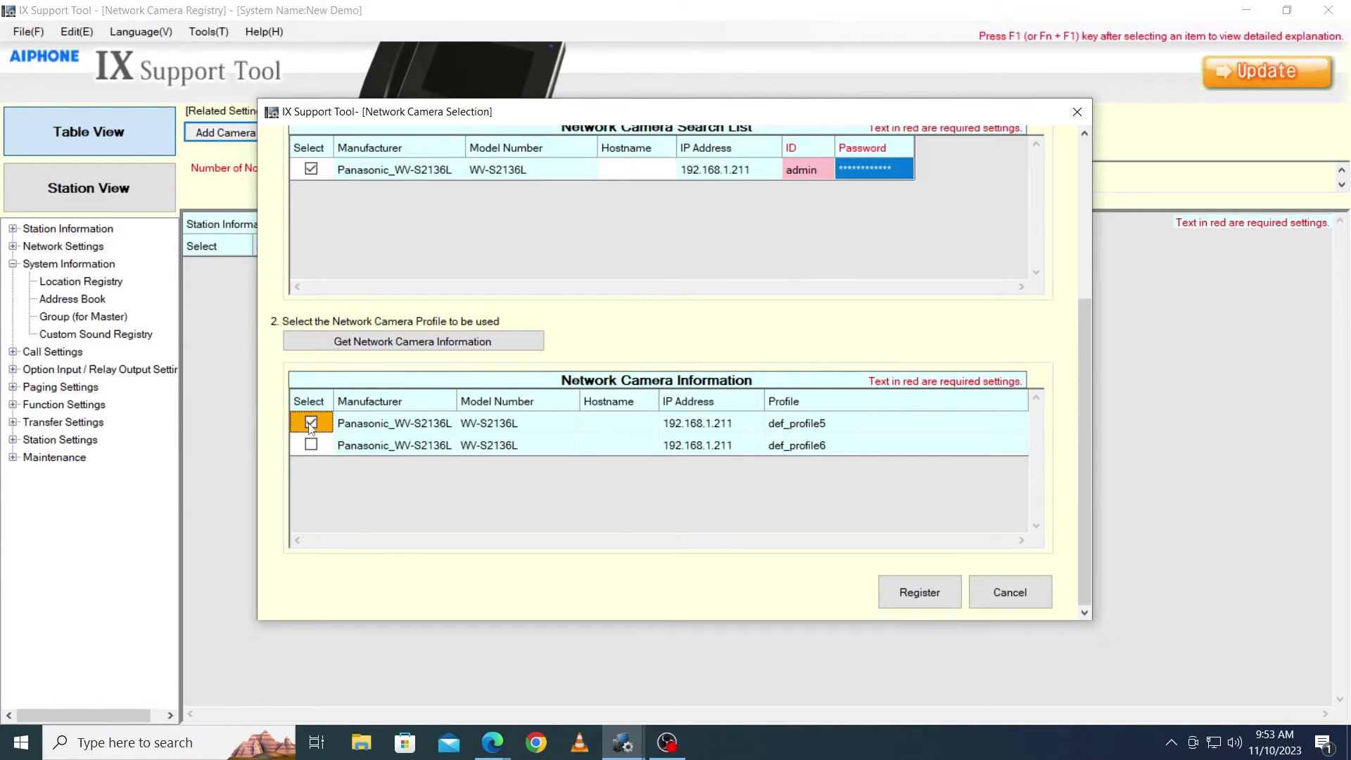
left_click(898, 593)
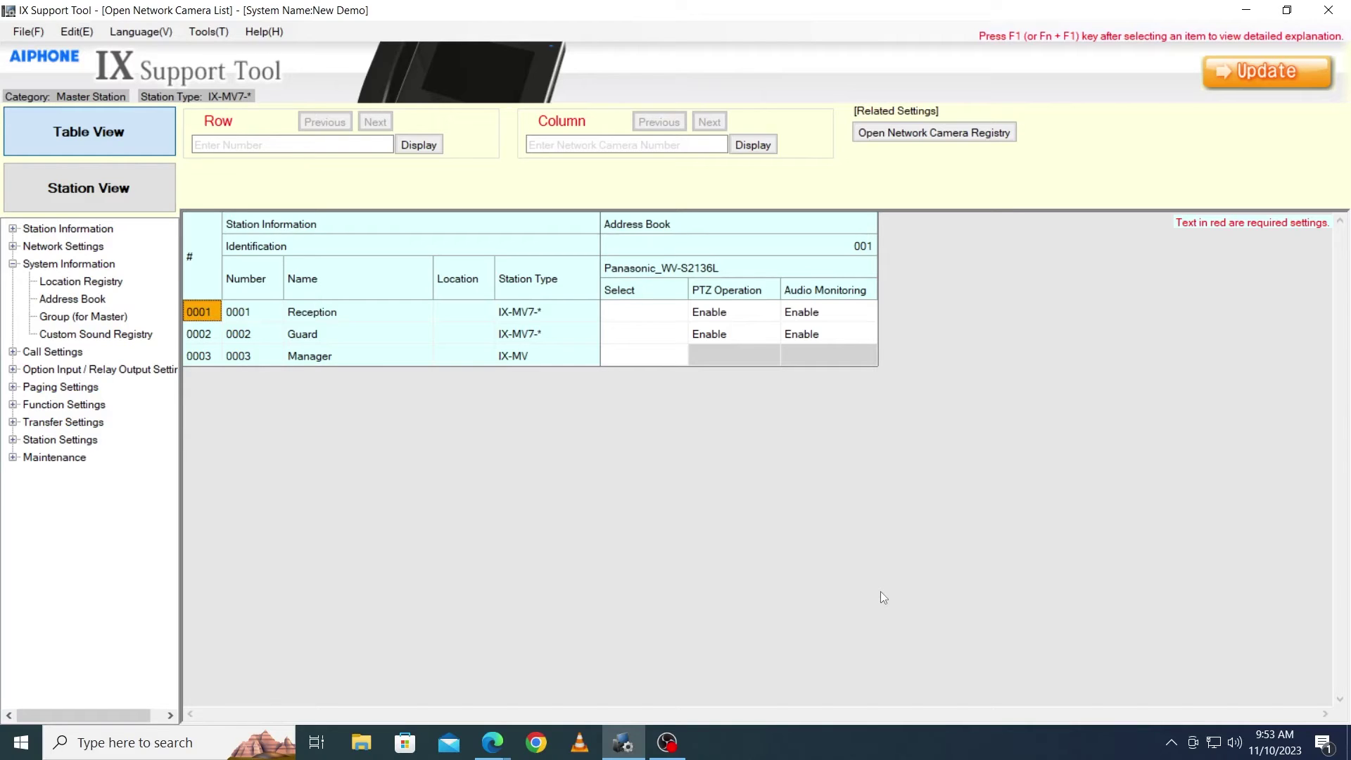
- Check camera 001 for Reception (0001), Guard (0002) and Manager (0003), then save with Update
left_click(641, 304)
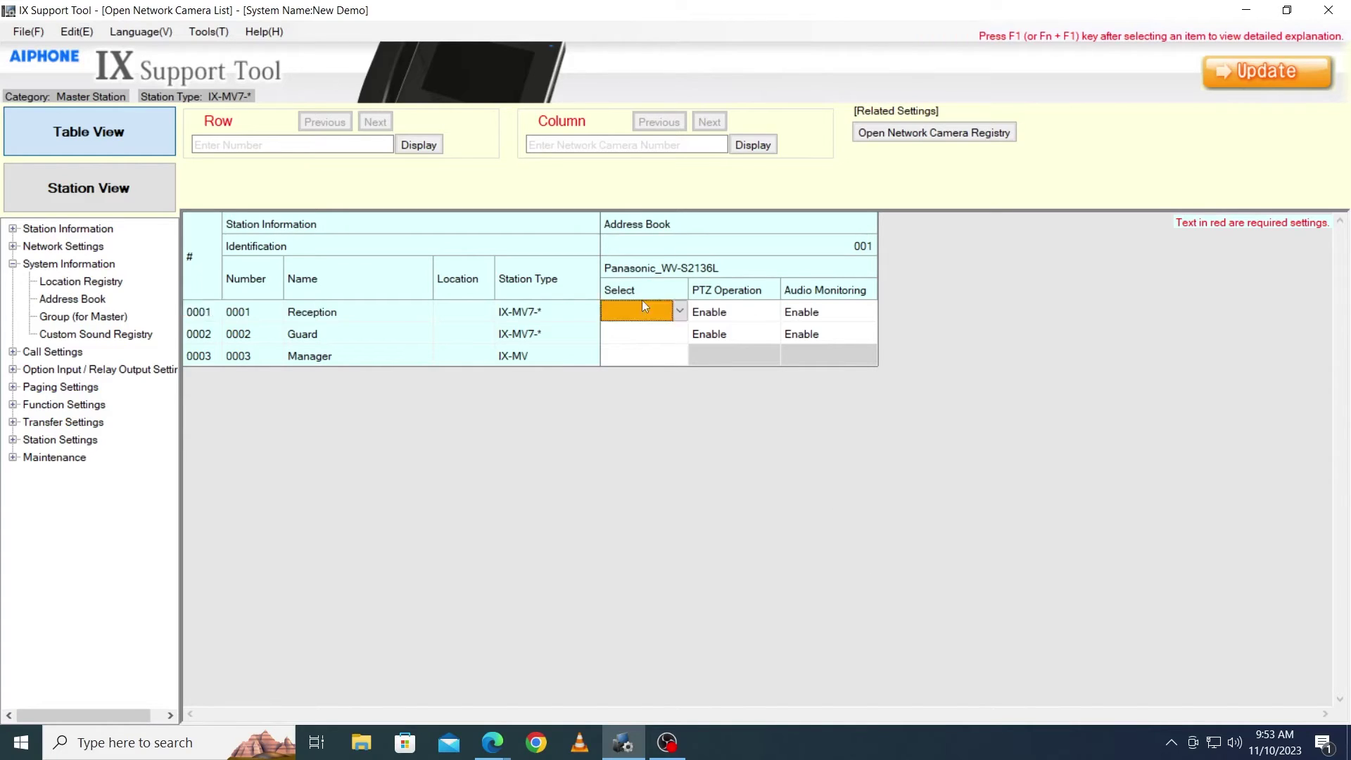
left_click(642, 304)
left_click(659, 343)
left_click(680, 335)
left_click(680, 335)
left_click(655, 363)
left_click(667, 357)
left_click(674, 359)
left_click(643, 381)
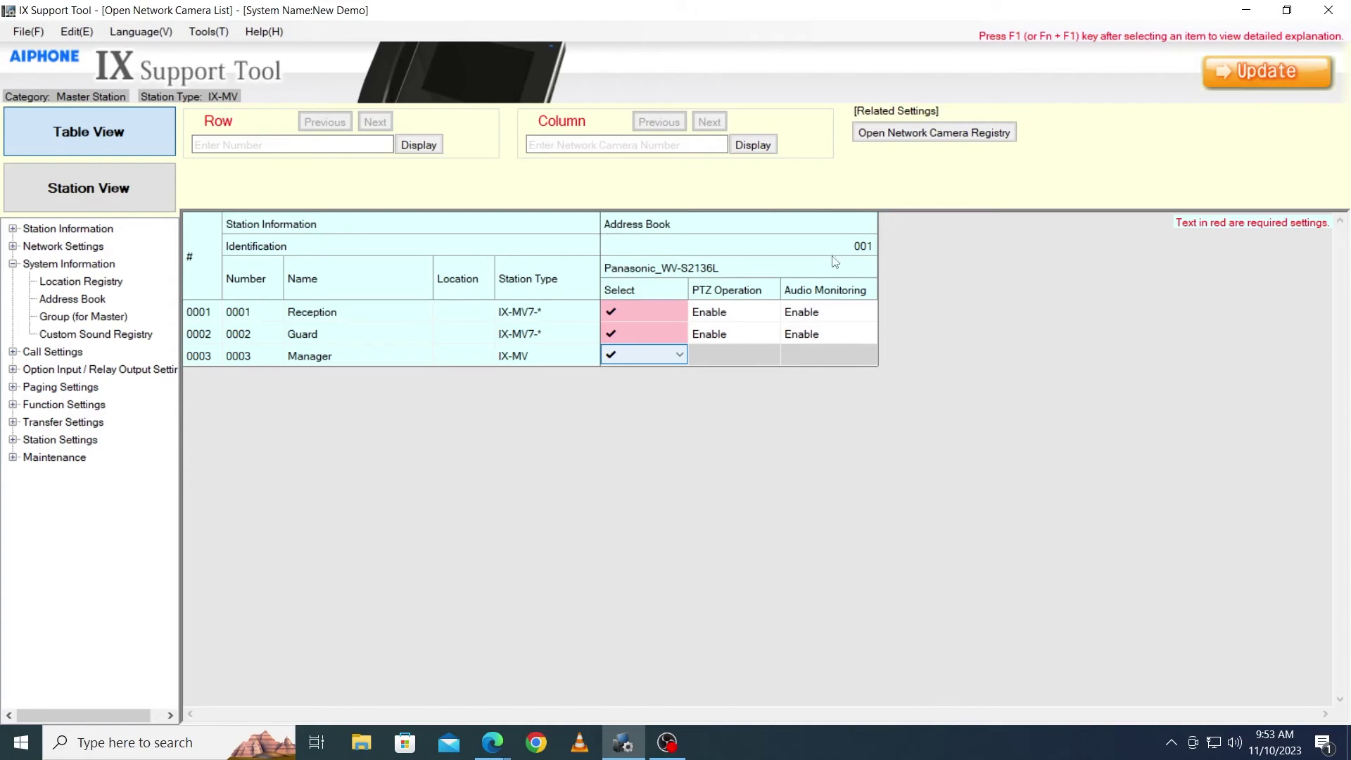
left_click(1268, 78)
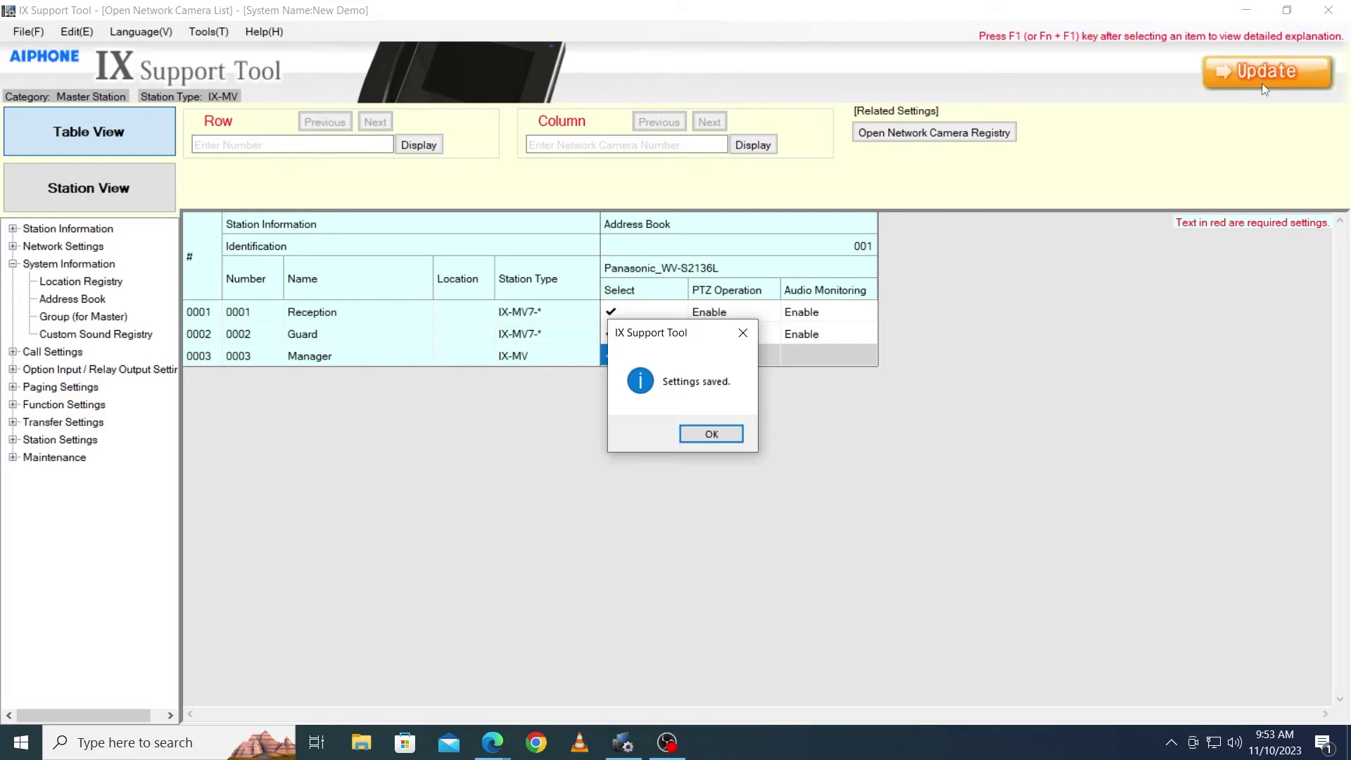
left_click(711, 431)
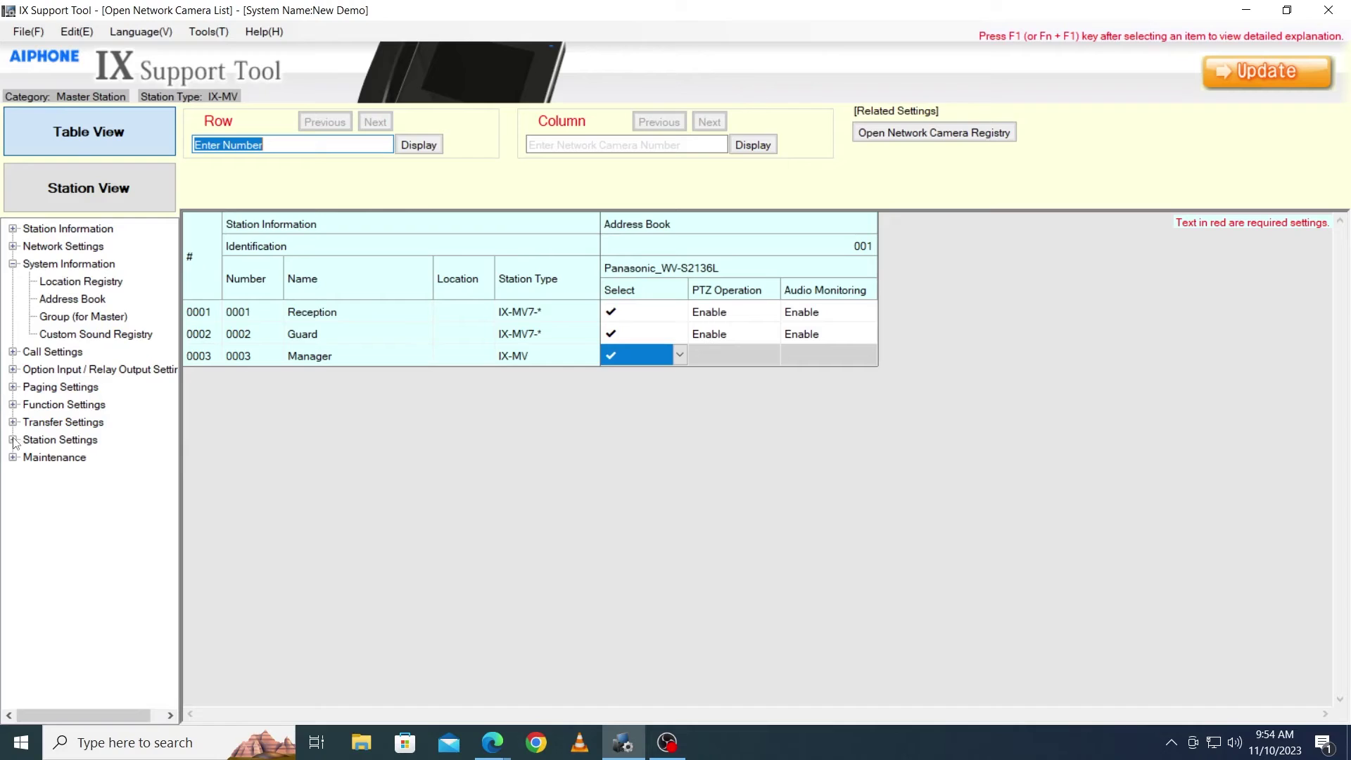
- Assign camera 001 to the Front Door (0004) entries of Reception and Guard and save
left_click(67, 298)
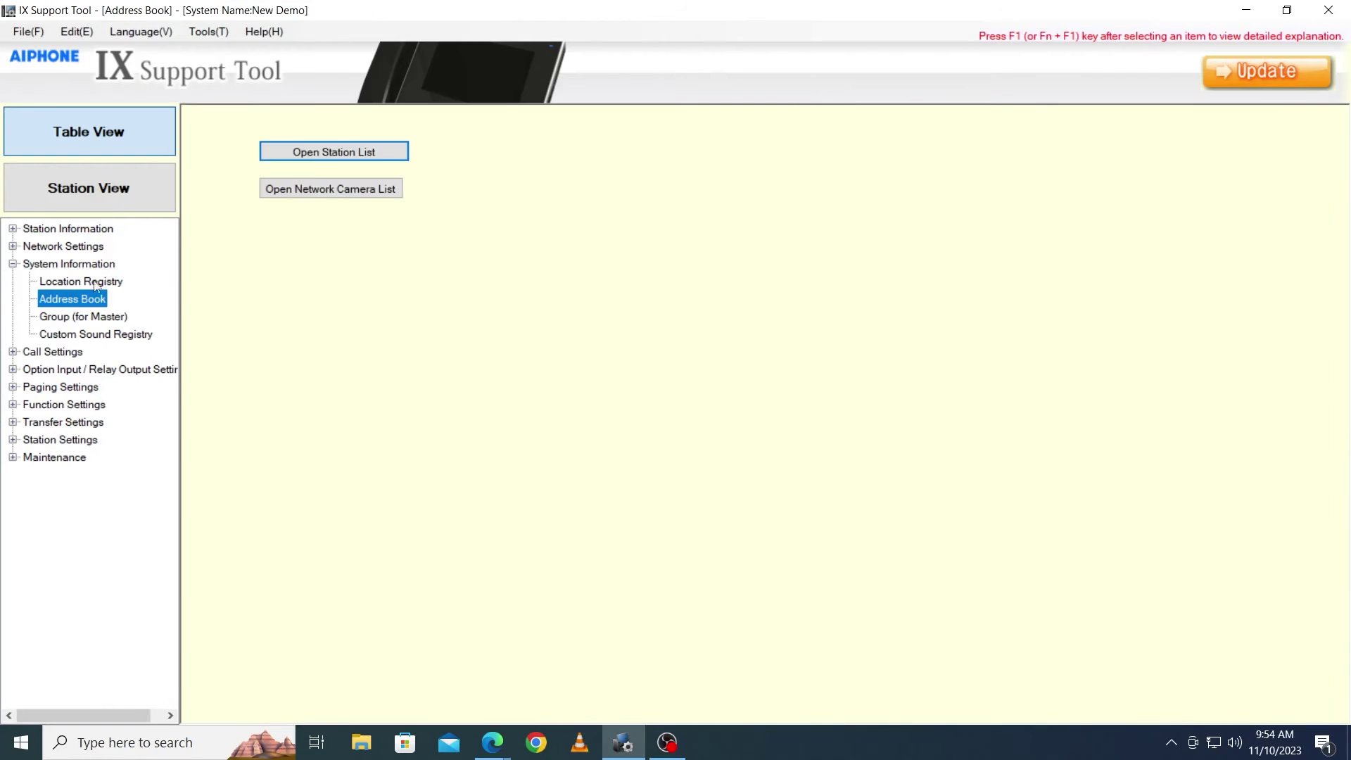
left_click(331, 150)
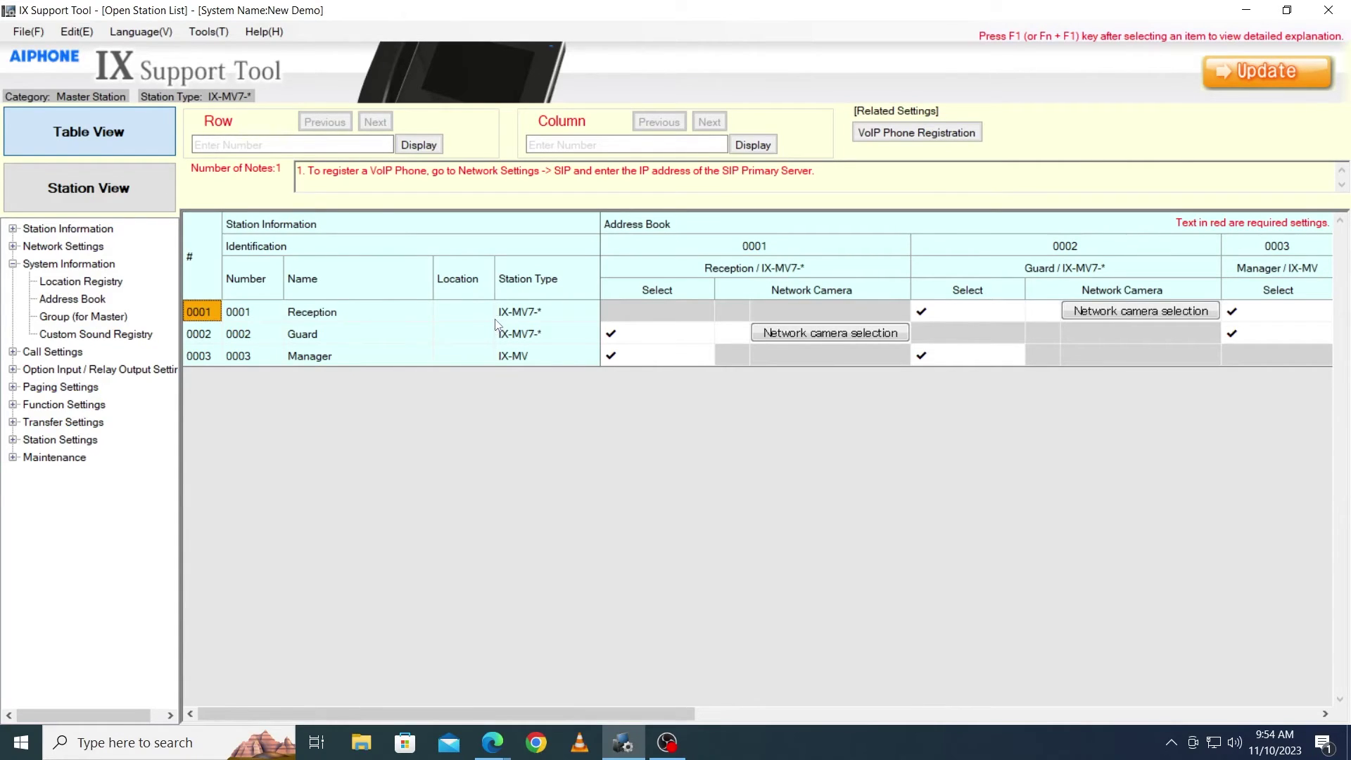
left_click_drag(479, 714, 848, 729)
left_click(798, 310)
left_click(834, 309)
left_click(774, 529)
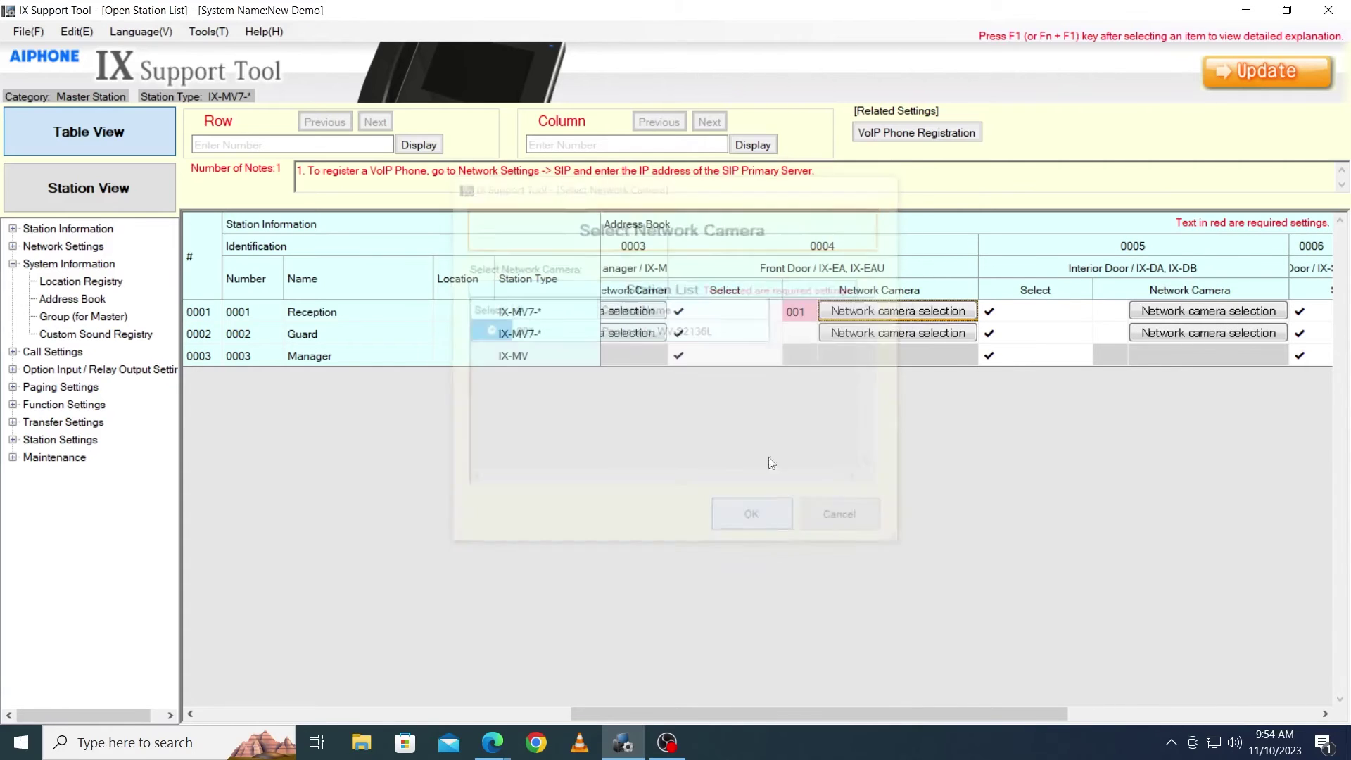
left_click(833, 333)
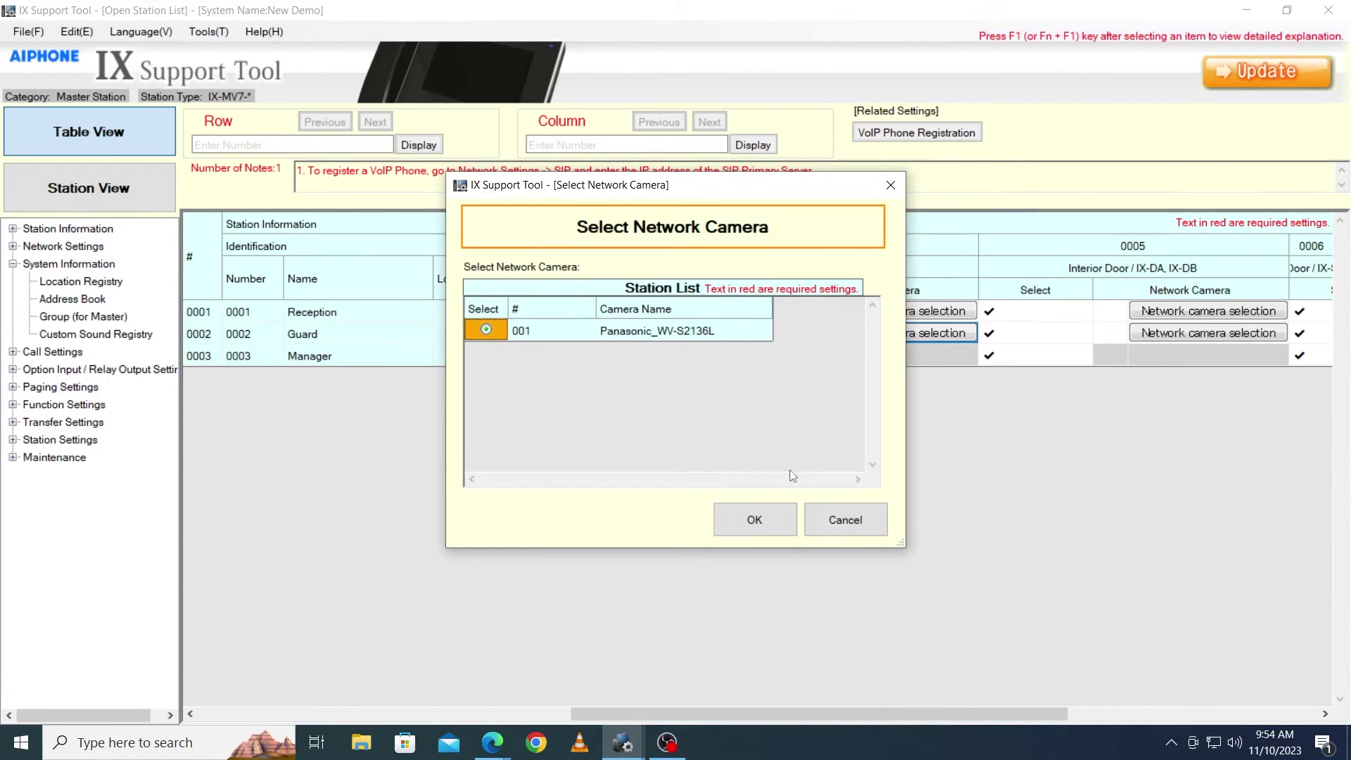
left_click(762, 523)
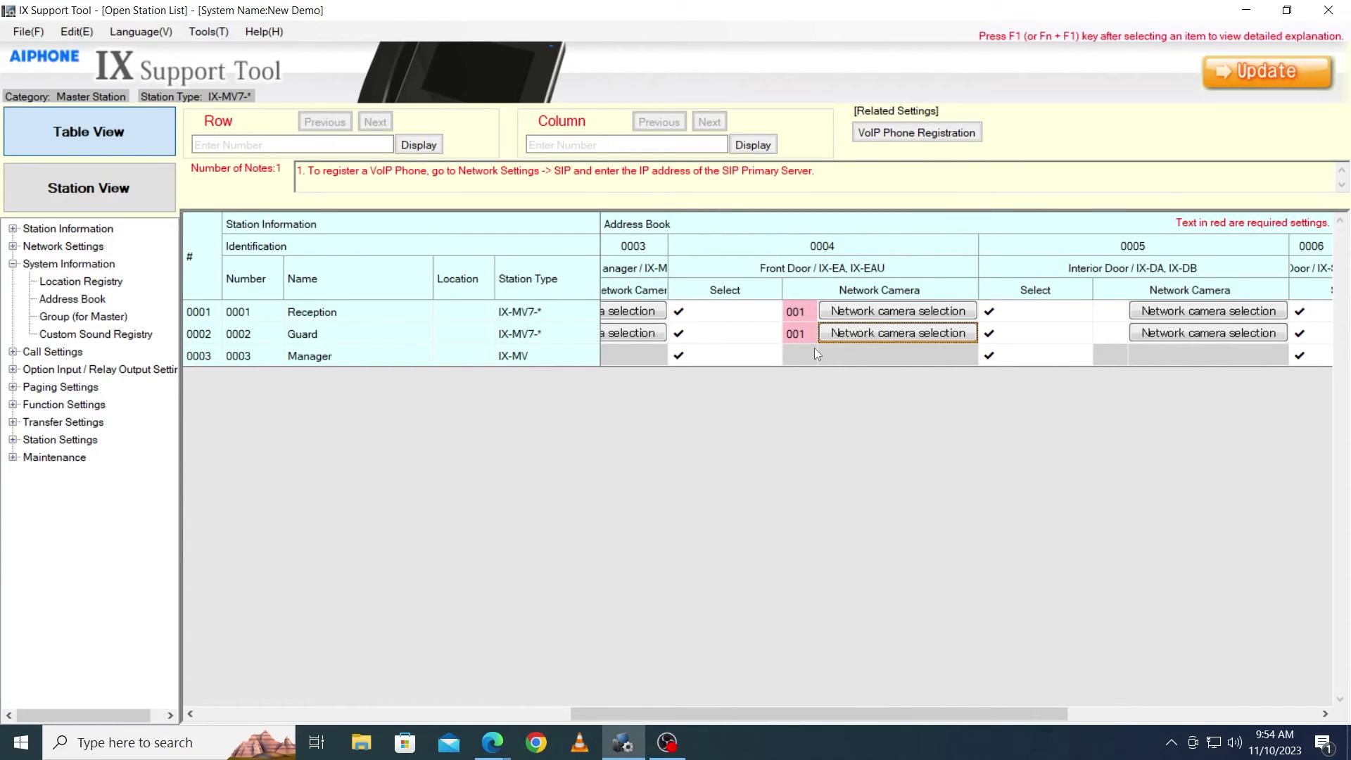
left_click(1231, 86)
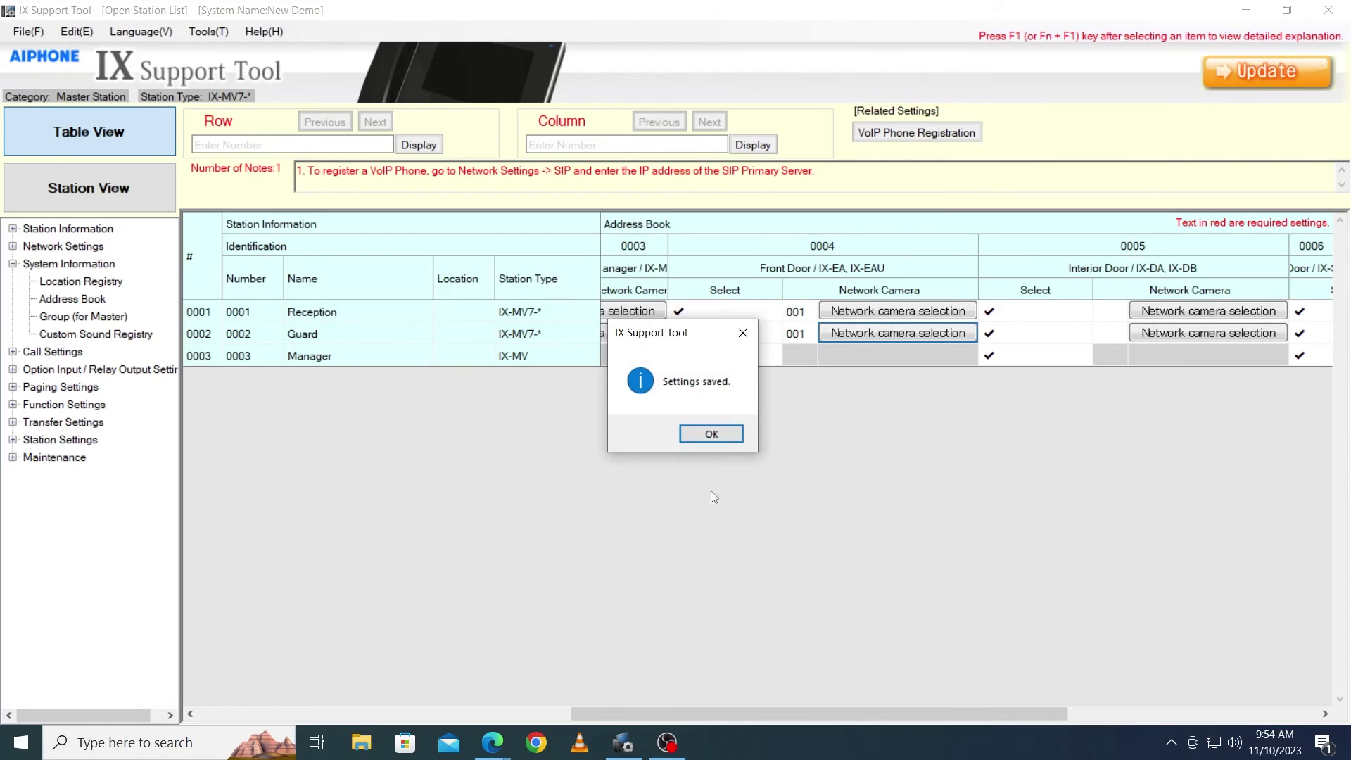
left_click(700, 435)
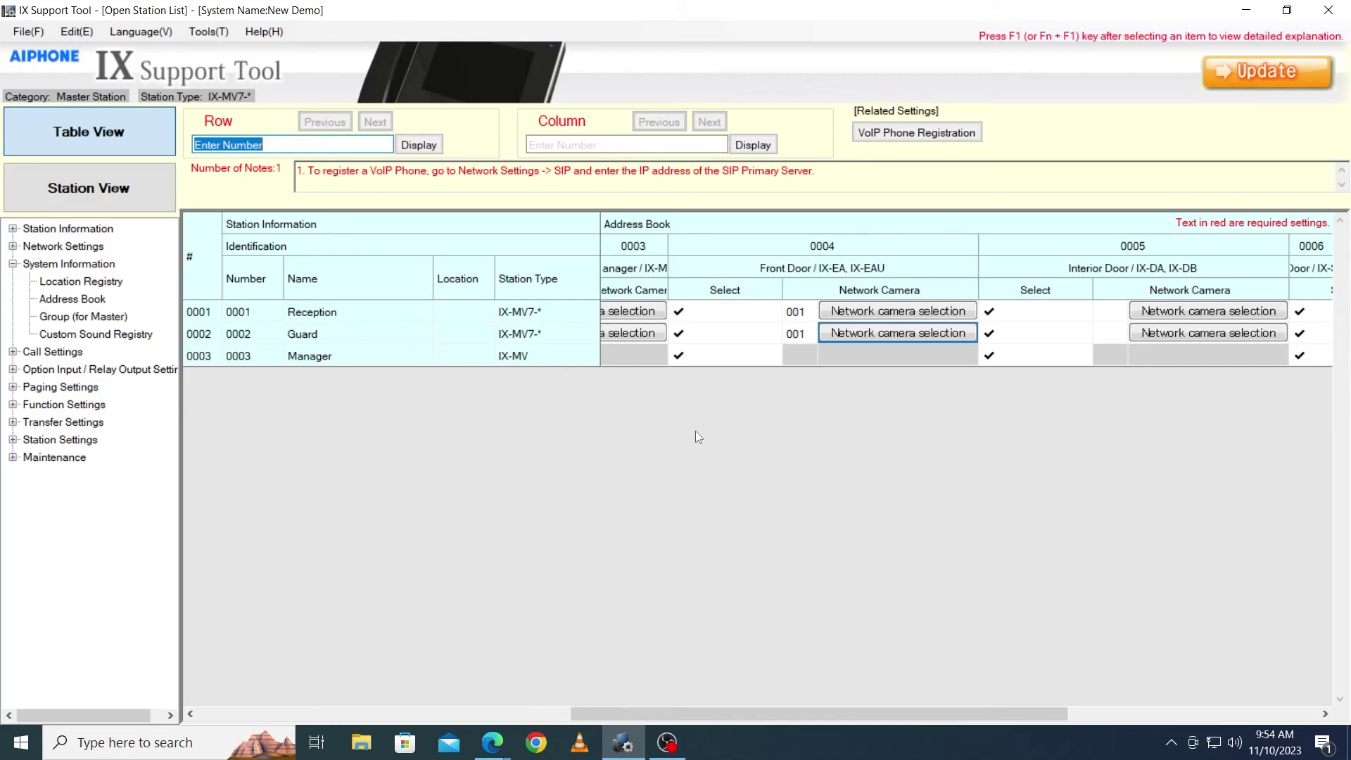
- Upload the settings files to all seven selected stations via File > Upload Settings To Station
left_click(28, 32)
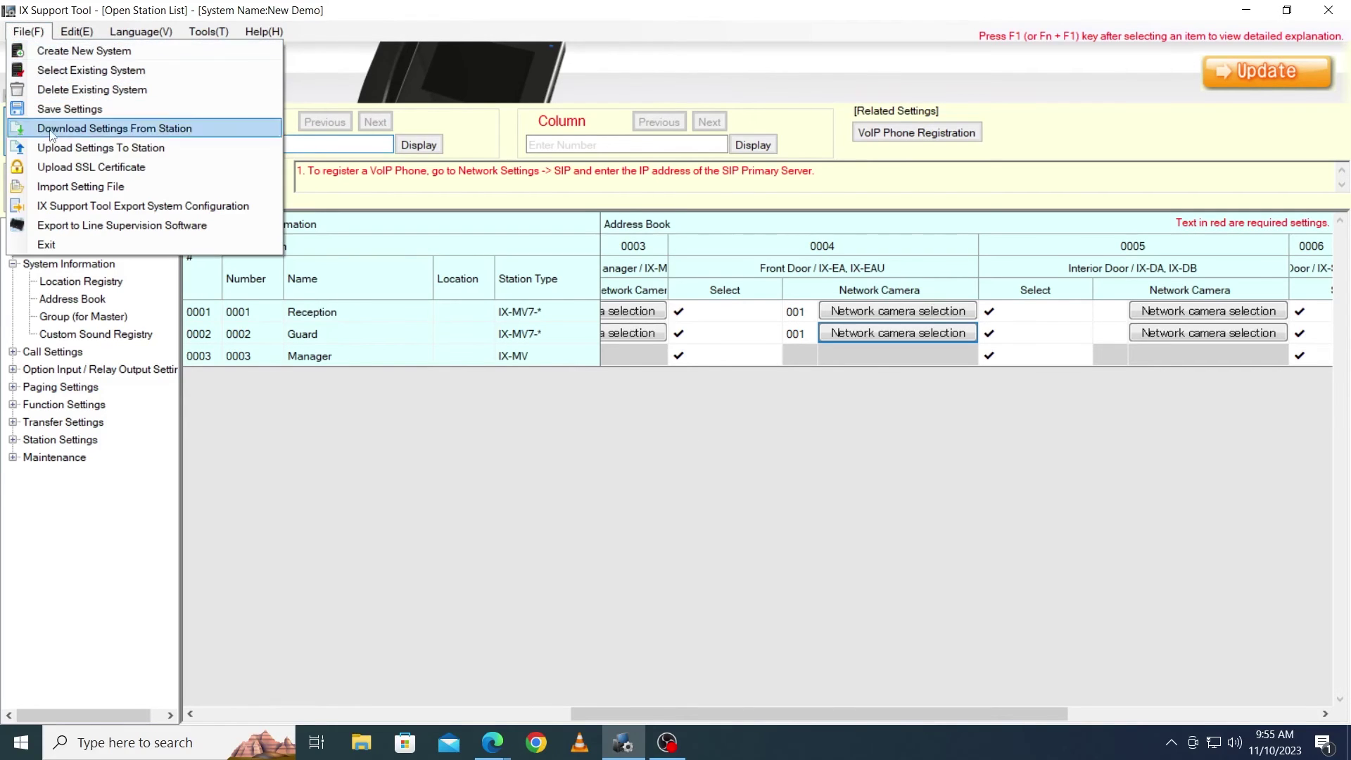
left_click(56, 148)
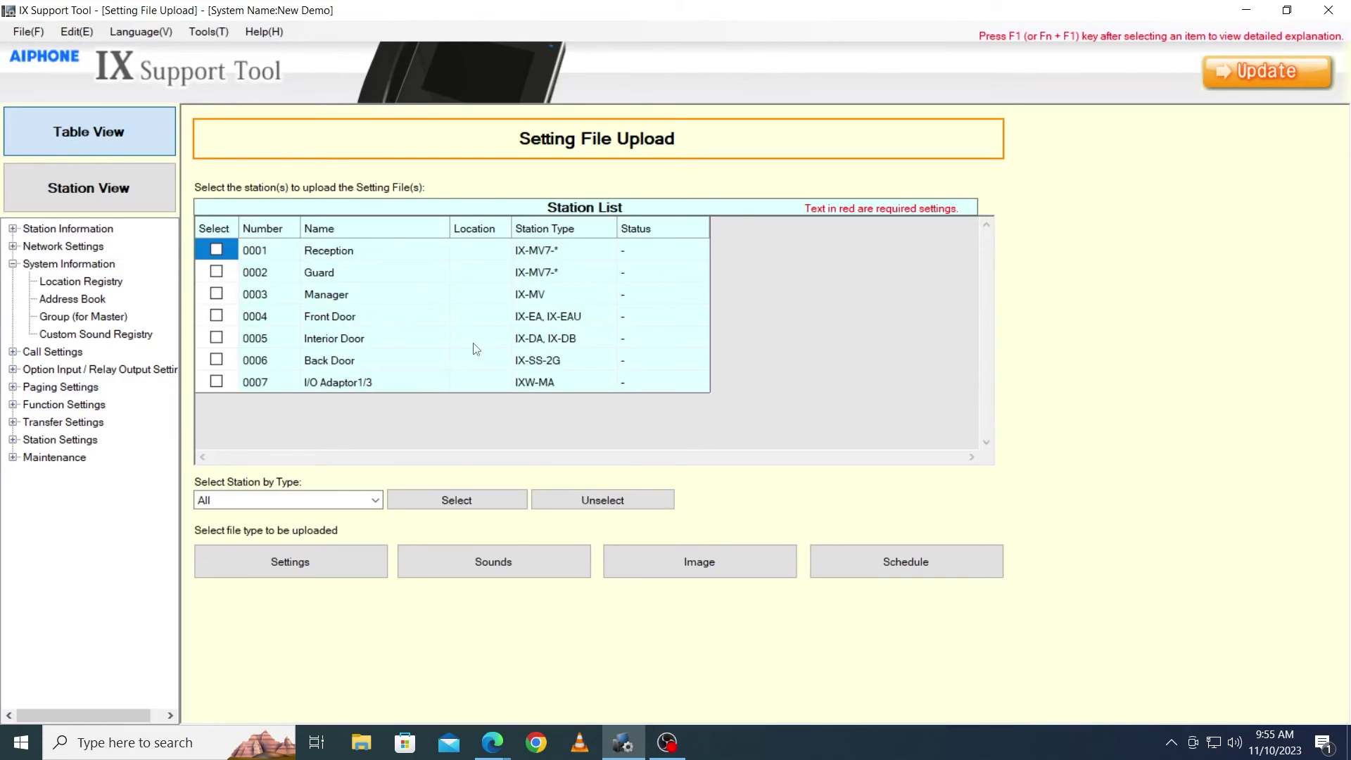
left_click(467, 504)
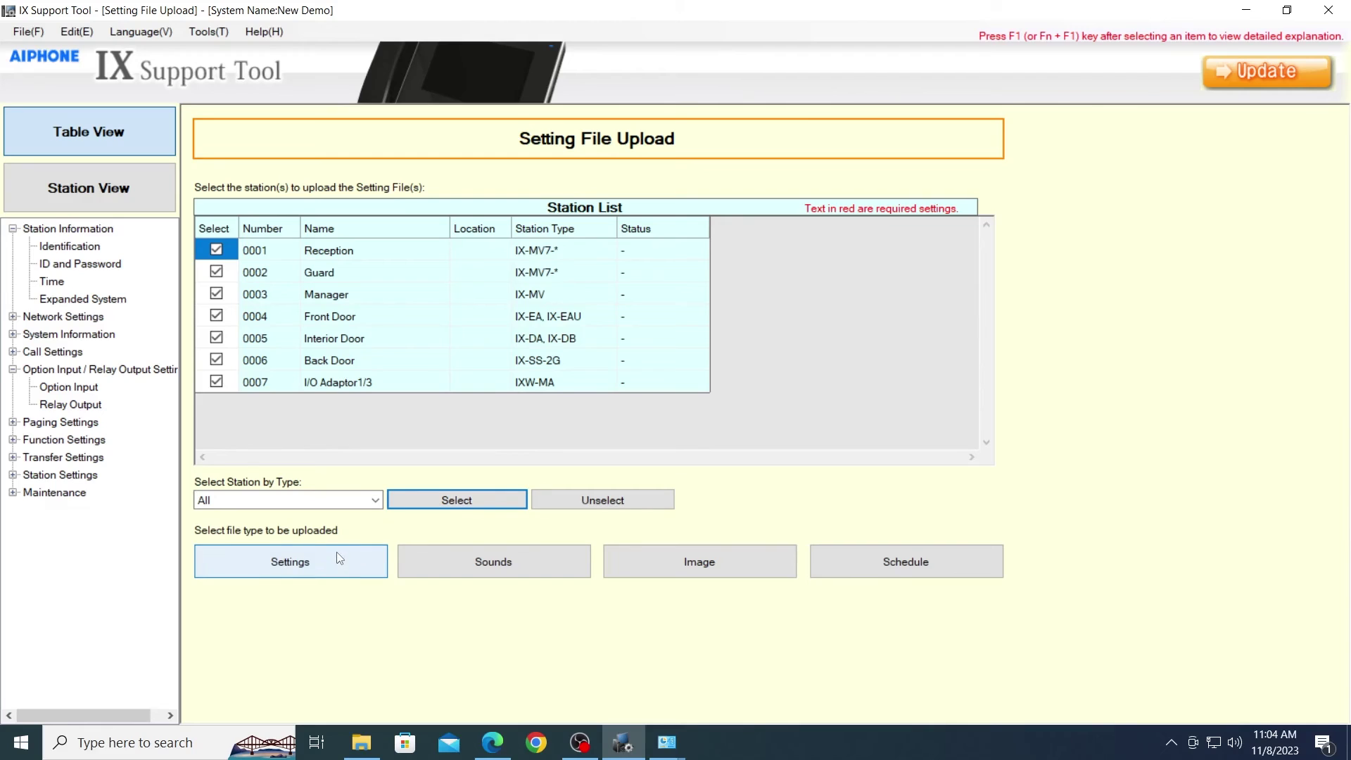
left_click(337, 551)
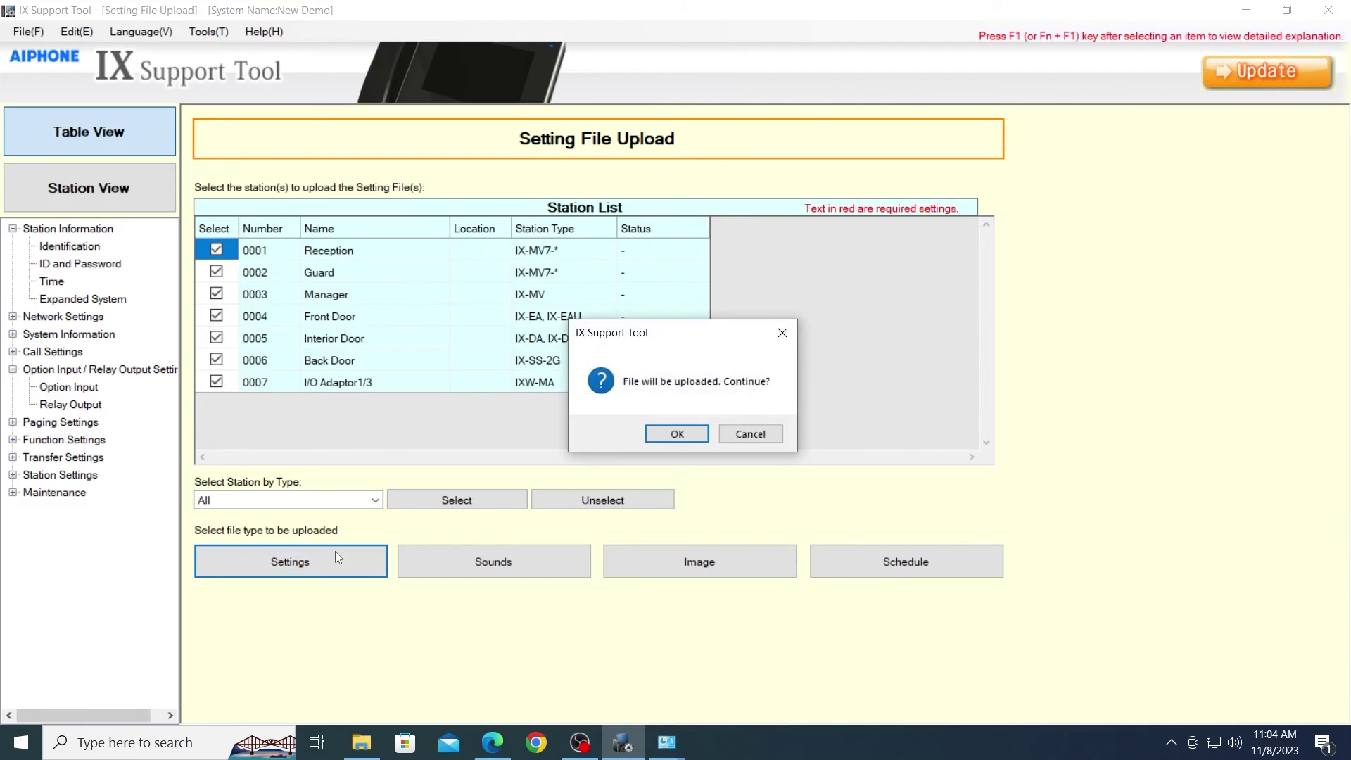
left_click(665, 435)
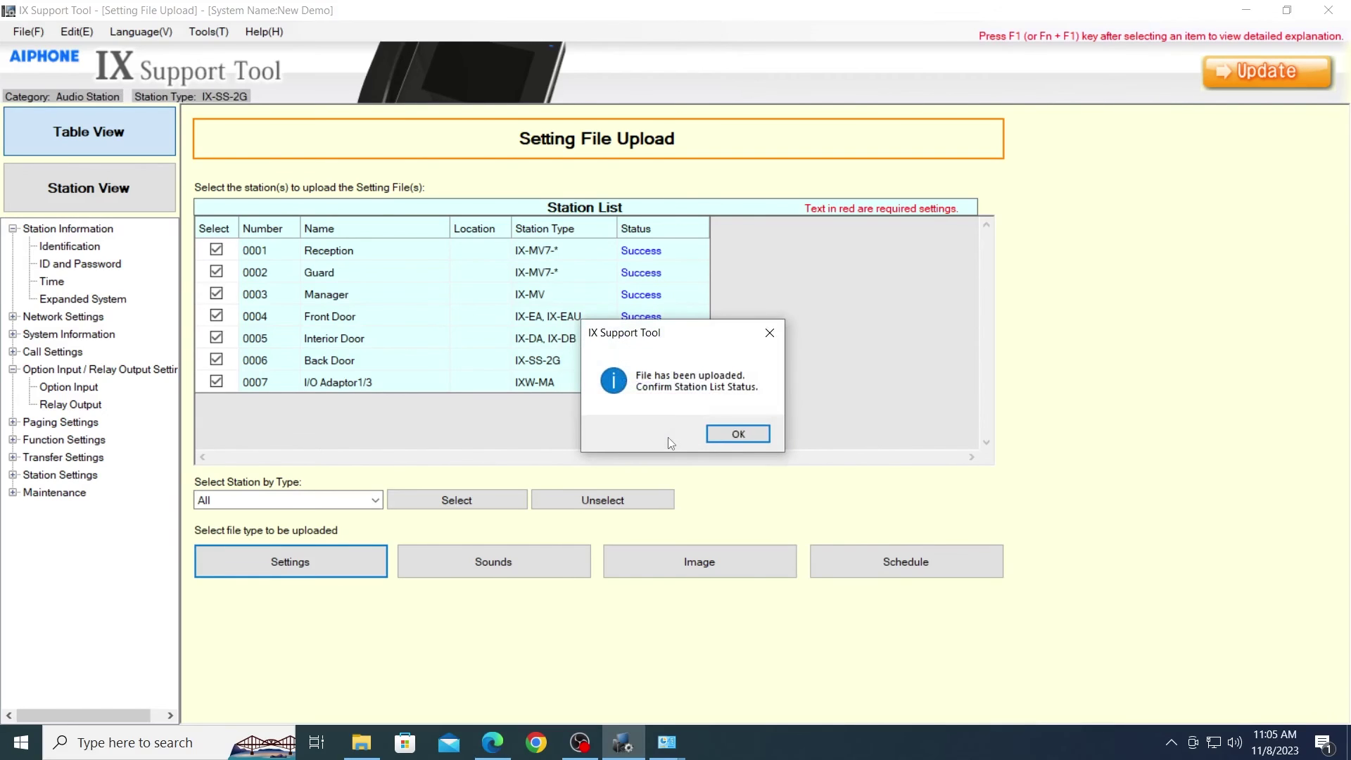
left_click(724, 436)
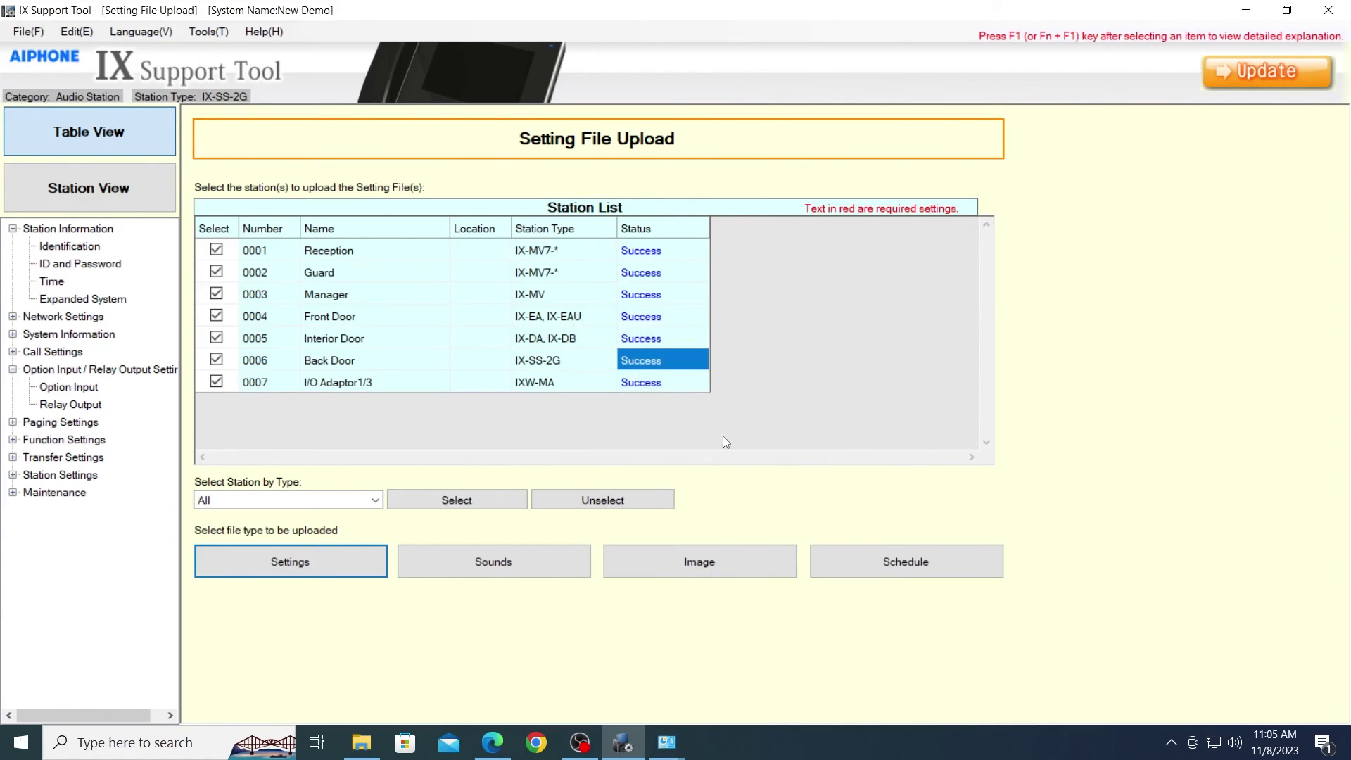